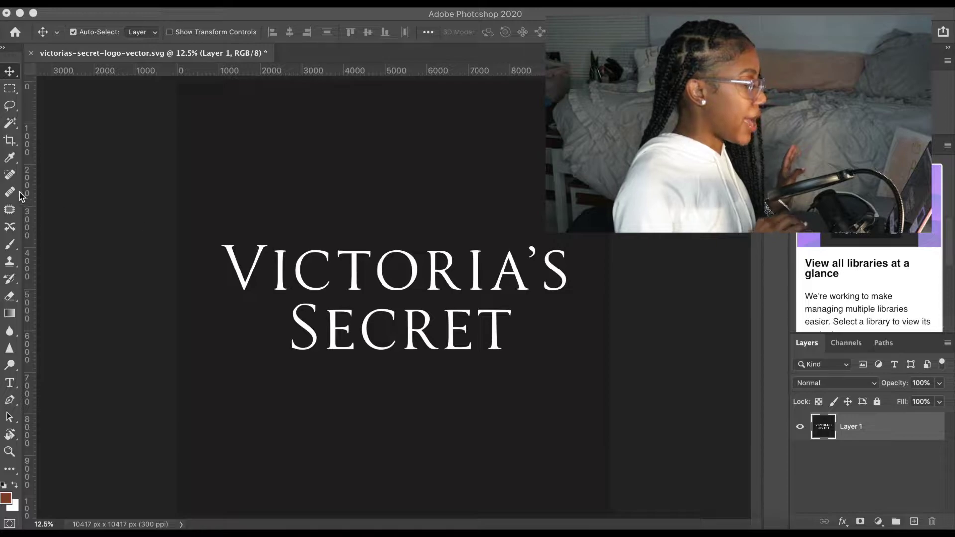
# Magic Wand the black background, extend it with Select > Similar, then invert to the white lettering.
pyautogui.click(11, 131)
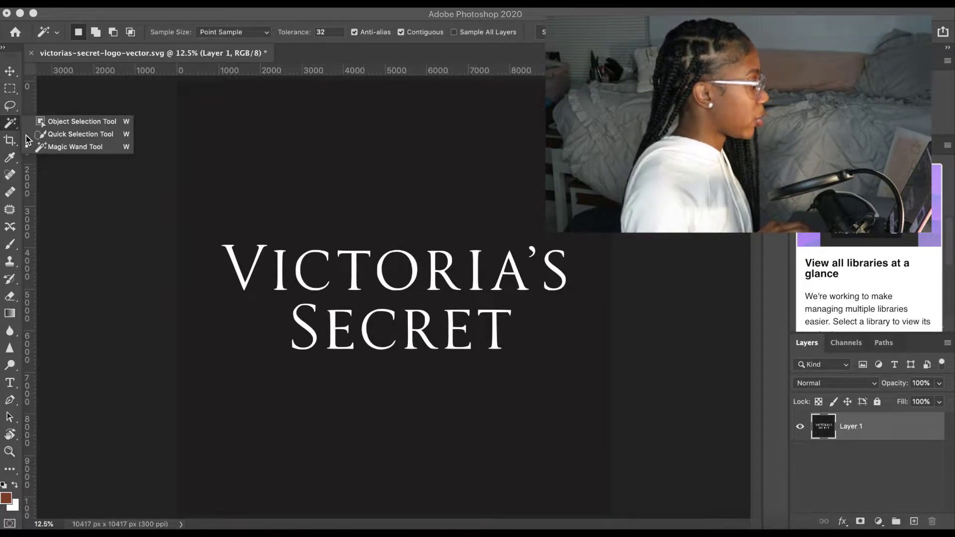
pyautogui.click(50, 148)
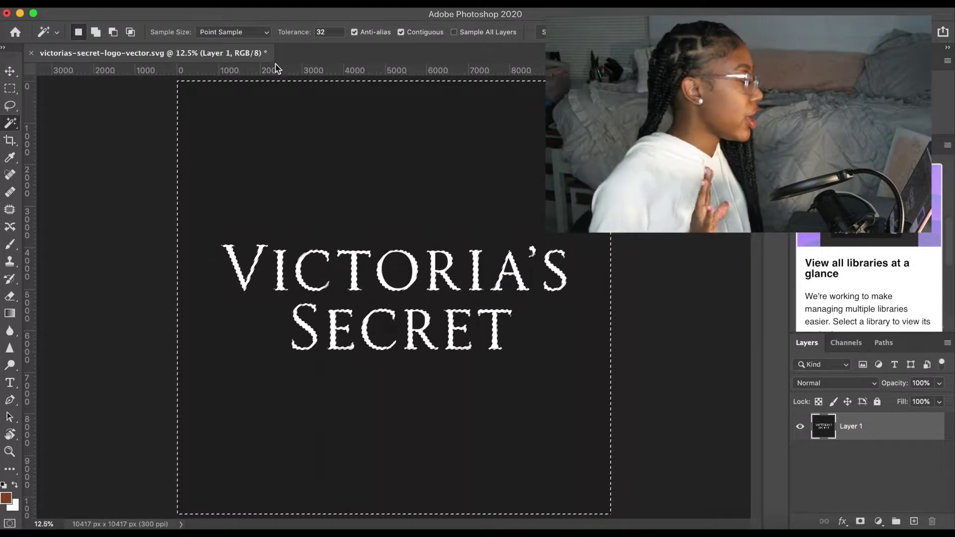
pyautogui.click(276, 5)
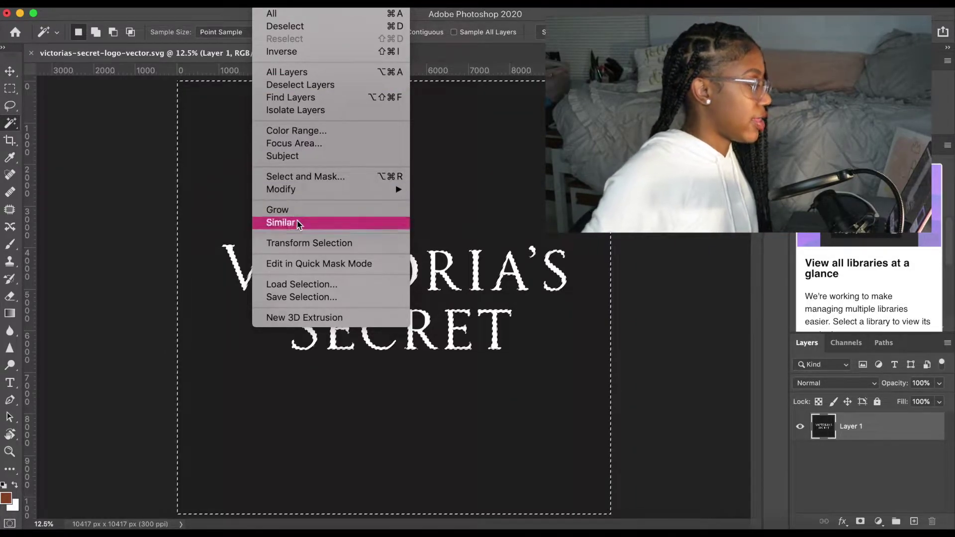
pyautogui.click(299, 224)
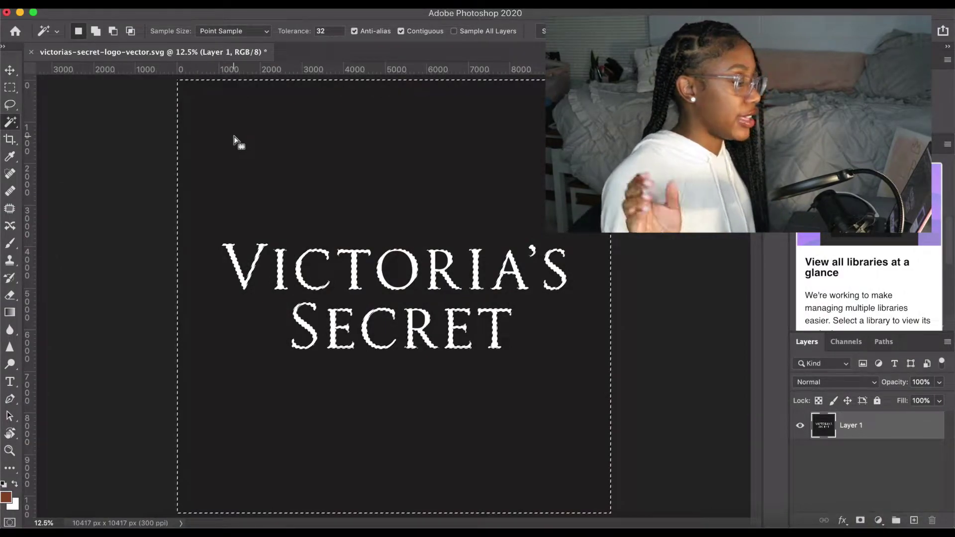
pyautogui.click(278, 7)
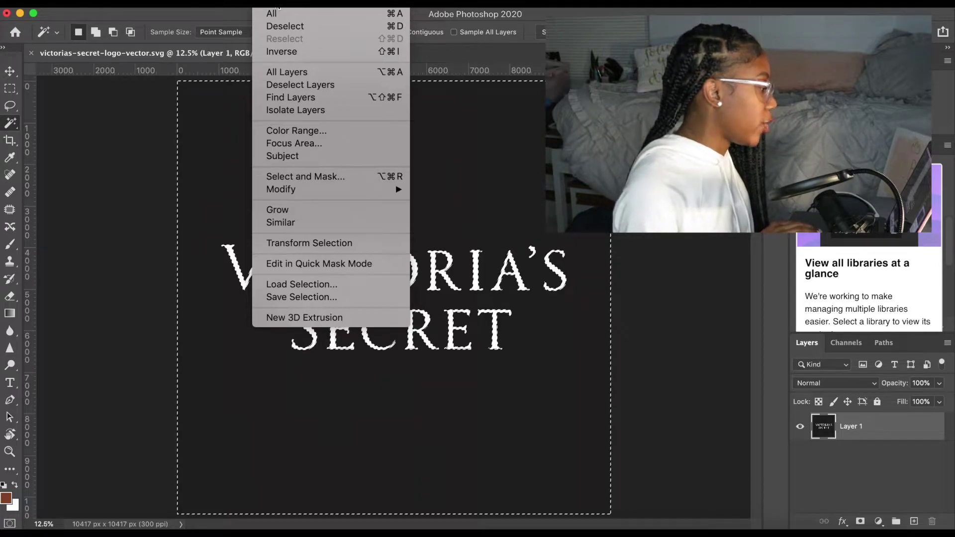
pyautogui.click(287, 52)
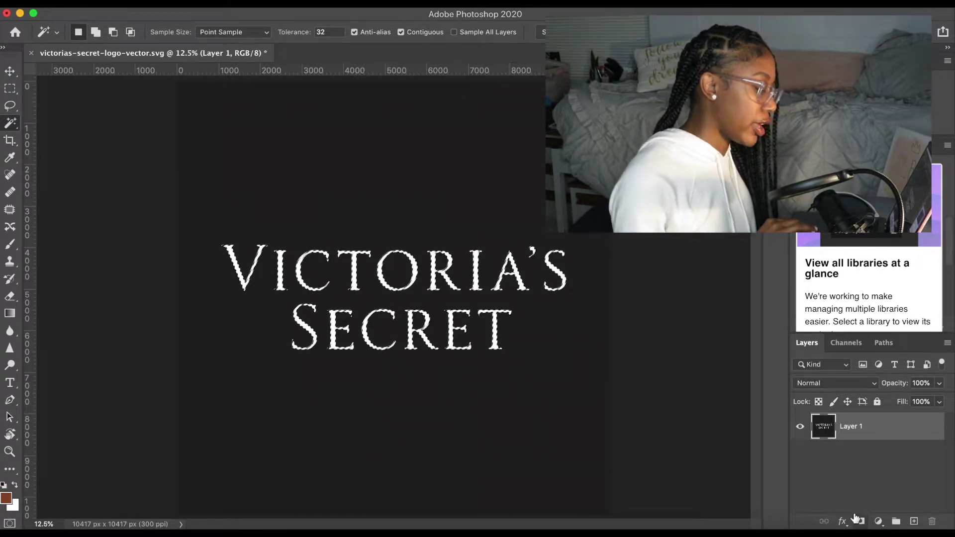
# Add a layer mask from the lettering selection to hide the black background, then use the Move tool.
pyautogui.click(860, 521)
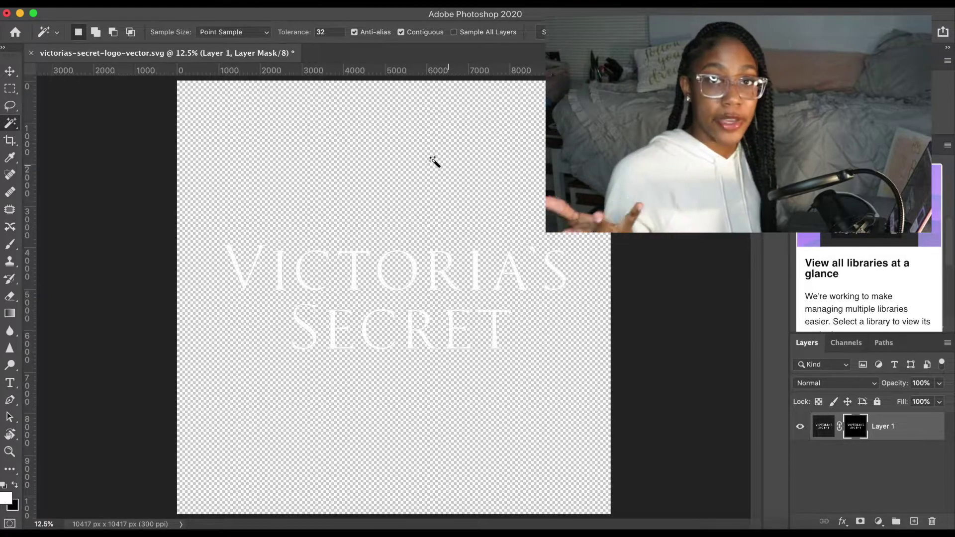
pyautogui.click(11, 72)
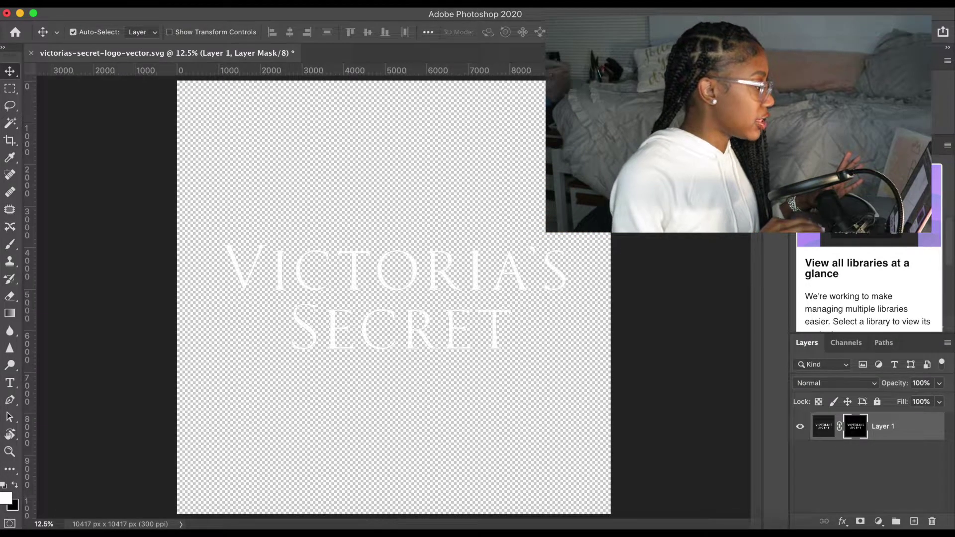
# Quick Export the logo as a PNG to the desktop, replacing the existing file.
pyautogui.click(100, 4)
pyautogui.moveTo(117, 181)
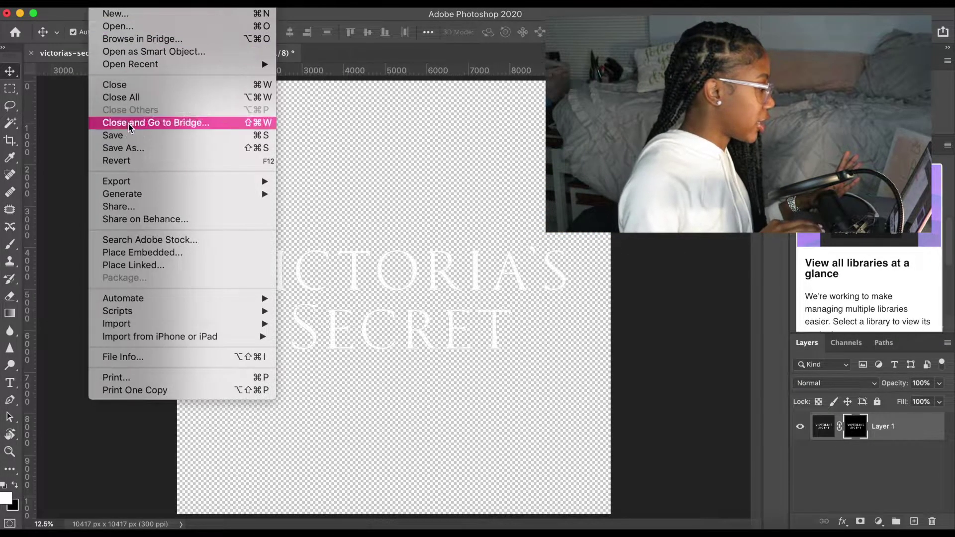
pyautogui.click(295, 181)
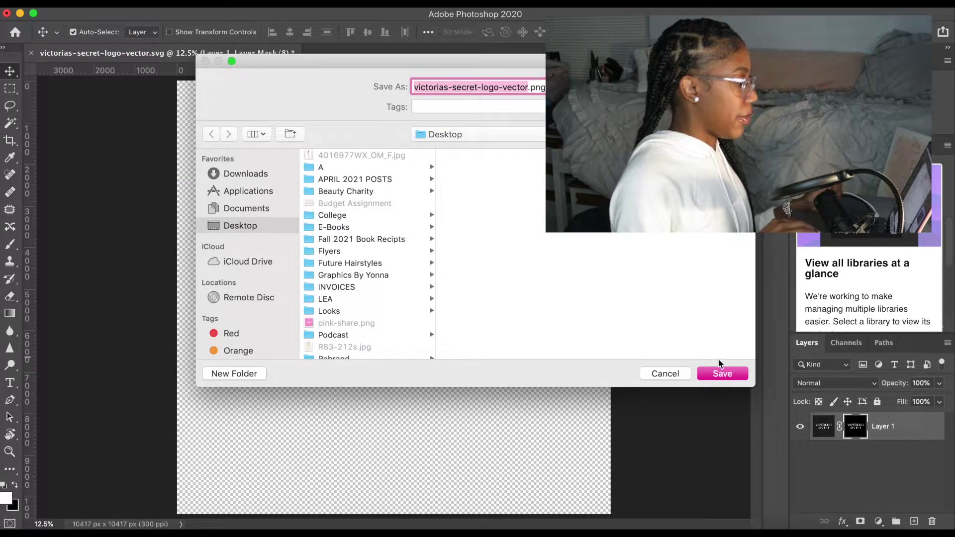
pyautogui.click(723, 374)
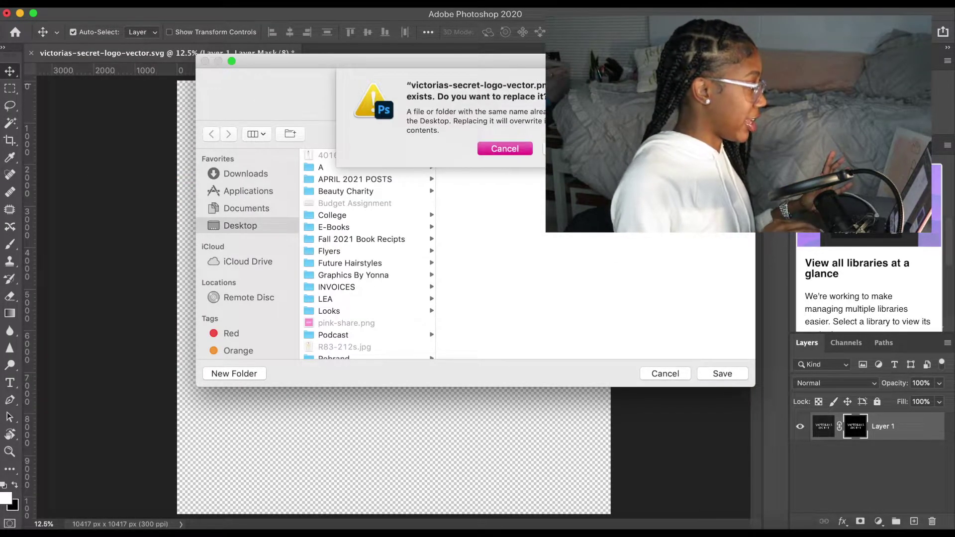
pyautogui.click(570, 149)
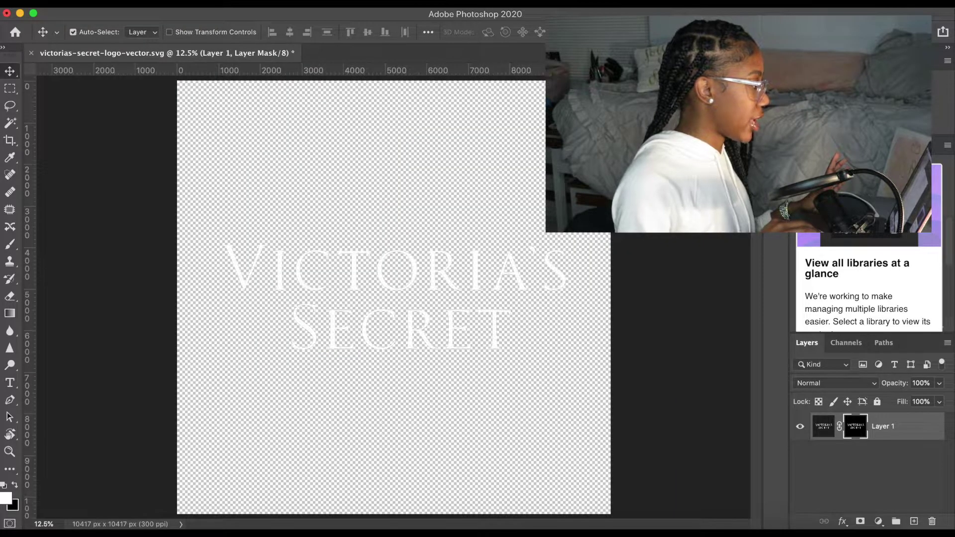
# Create a new Default Photoshop Size document and drag the model photo into it.
pyautogui.click(94, 4)
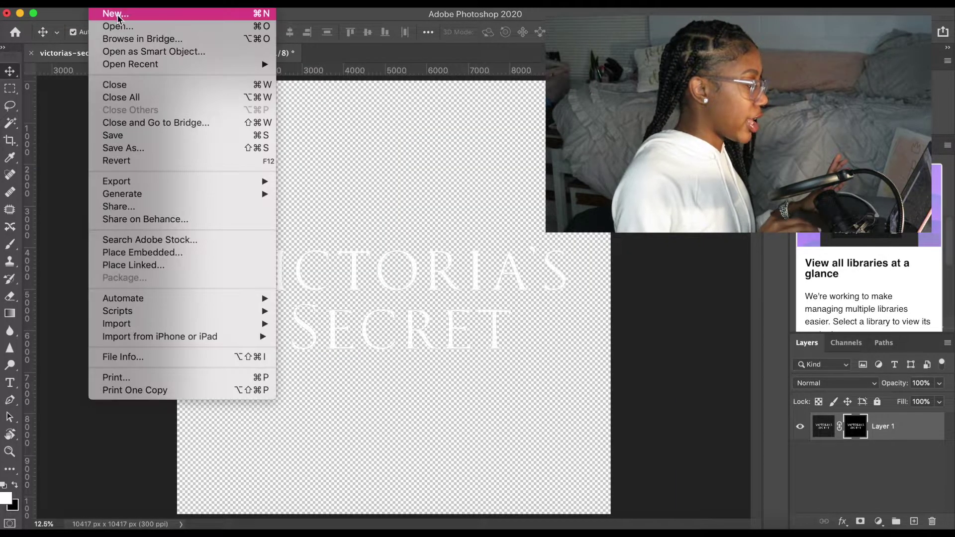
pyautogui.click(119, 11)
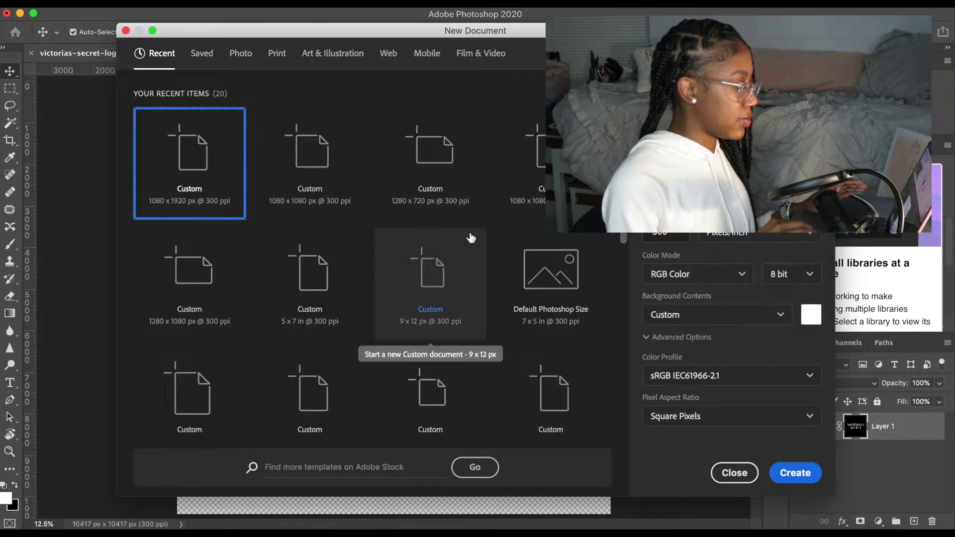
pyautogui.scroll(-5, 470, 238)
pyautogui.scroll(5, 548, 259)
pyautogui.click(570, 265)
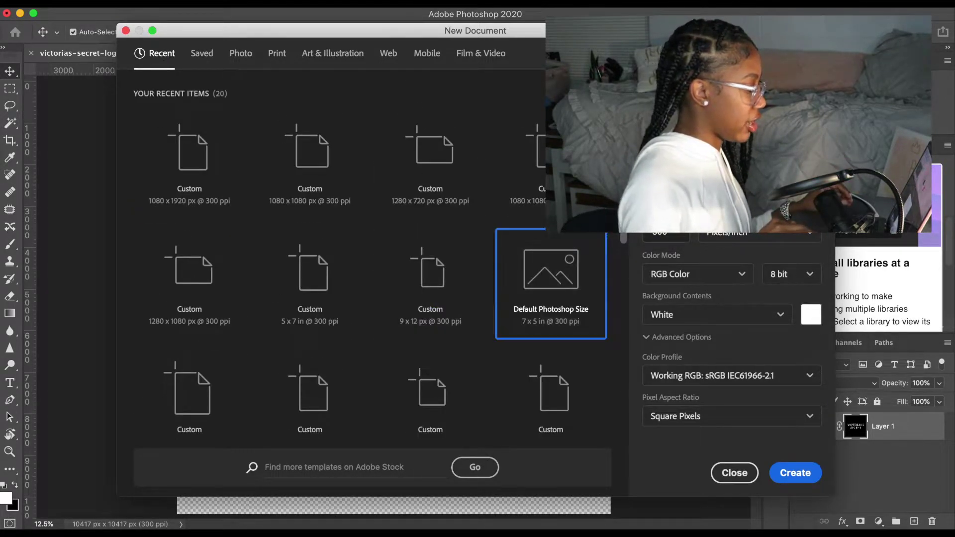
pyautogui.click(782, 470)
pyautogui.moveTo(700, 14); pyautogui.dragTo(495, 287)
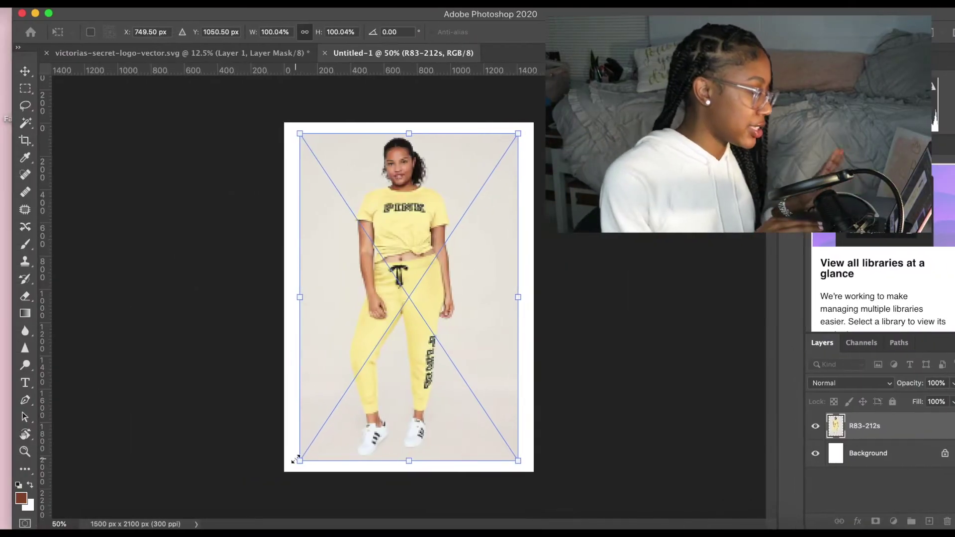
# Scale R83-212s.jpg to fill the page, commit it, then drag the logo PNG onto it.
pyautogui.moveTo(292, 460); pyautogui.dragTo(276, 479)
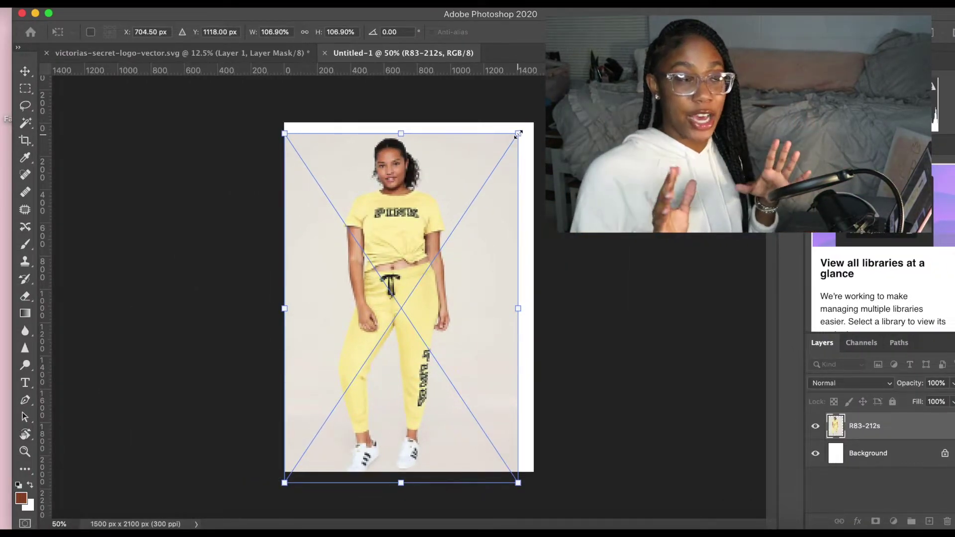
pyautogui.moveTo(518, 134); pyautogui.dragTo(527, 131)
pyautogui.press('Return')
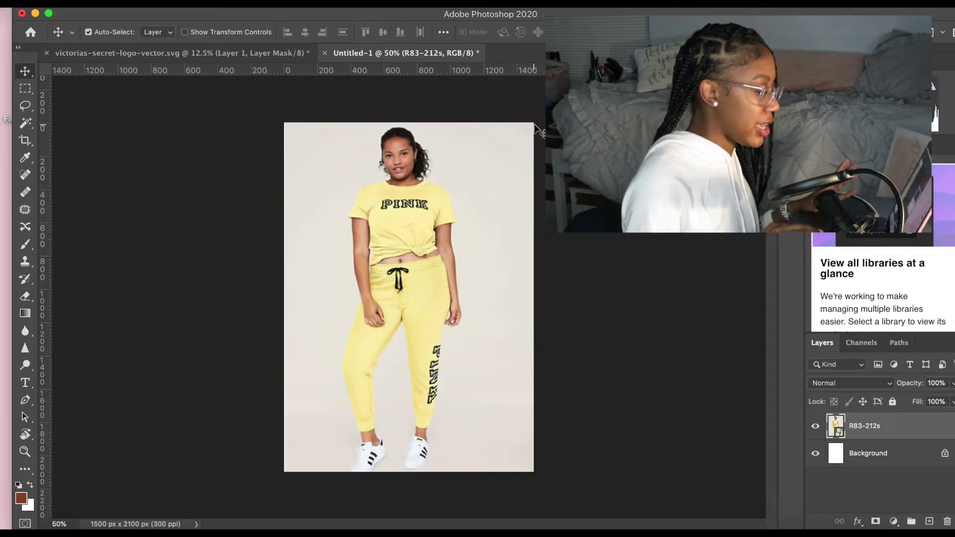
pyautogui.moveTo(556, 12)
pyautogui.mouseDown()
pyautogui.moveTo(243, 164)
pyautogui.moveTo(343, 14)
pyautogui.mouseUp()
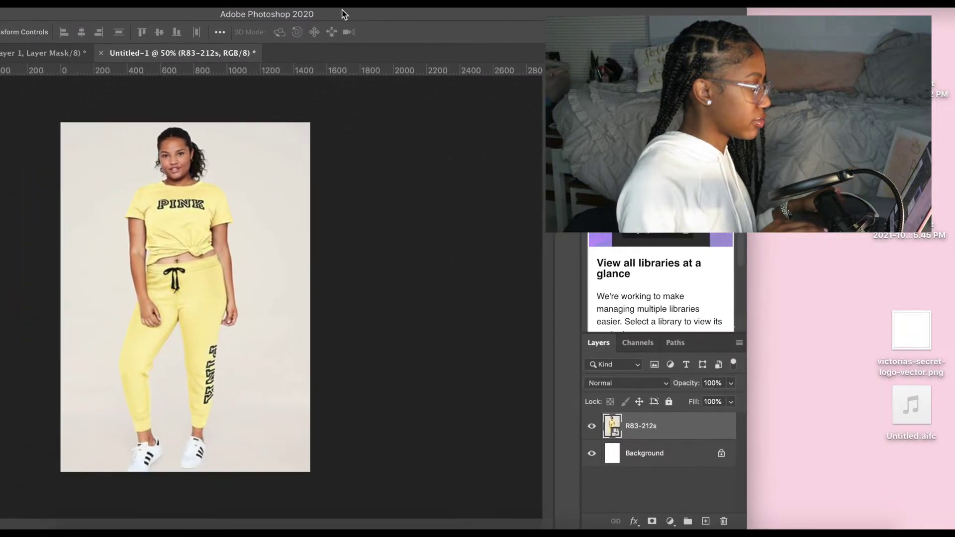
pyautogui.moveTo(912, 332); pyautogui.dragTo(236, 339)
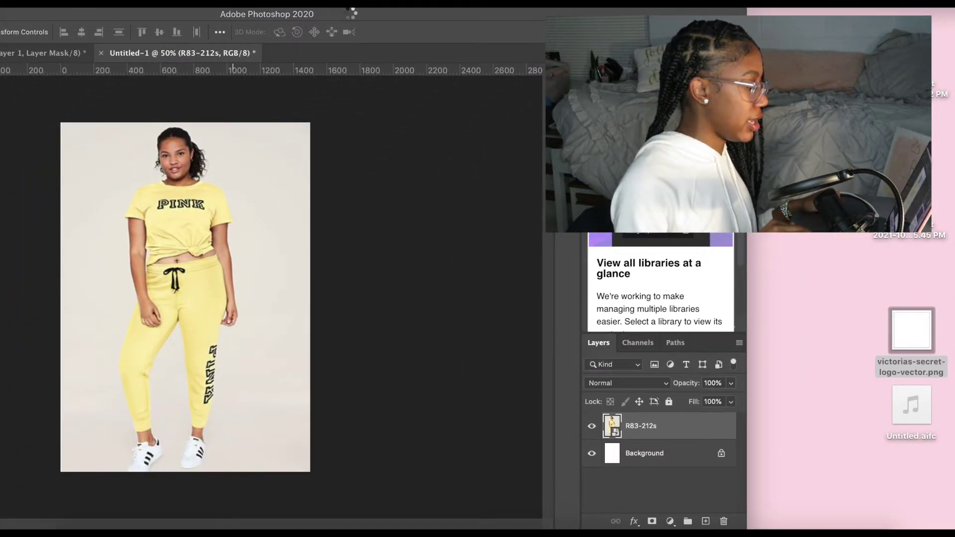
# Commit the placed logo PNG and nudge the black-box logo slightly upward.
pyautogui.moveTo(325, 15); pyautogui.dragTo(514, 14)
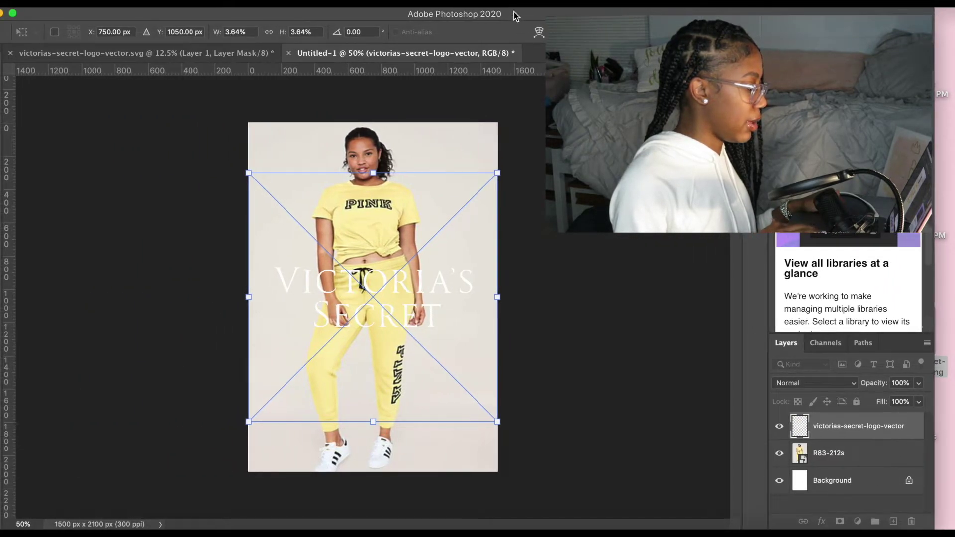
pyautogui.moveTo(514, 15); pyautogui.dragTo(531, 14)
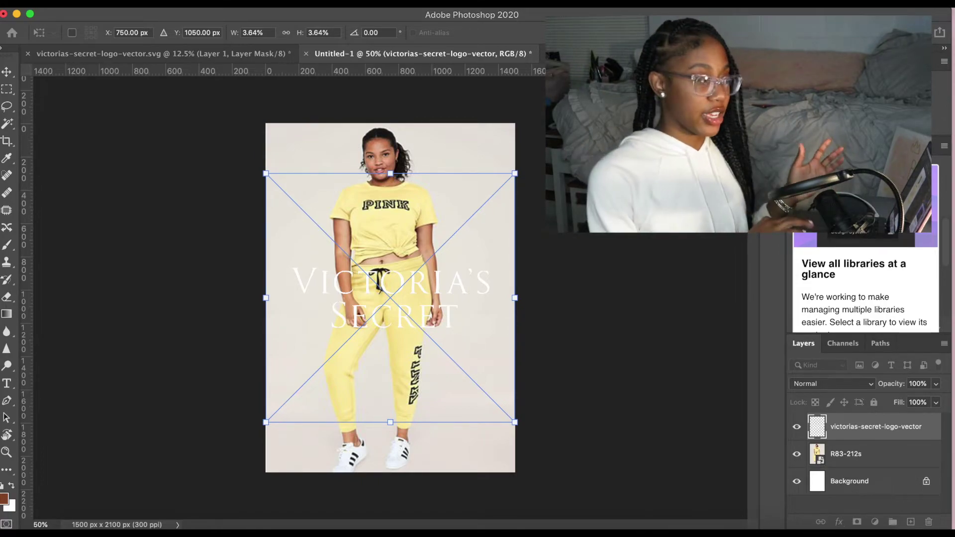
pyautogui.press('Return')
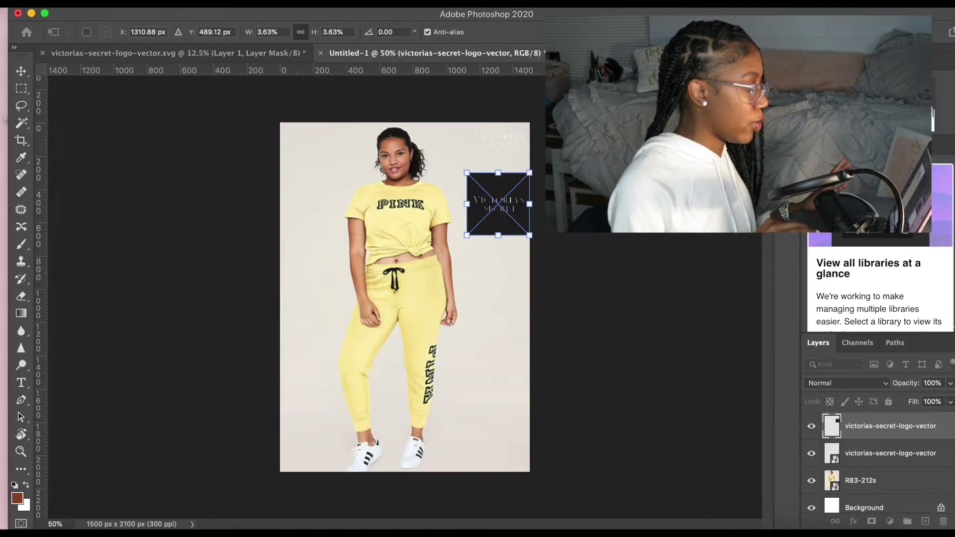
pyautogui.moveTo(497, 202); pyautogui.dragTo(496, 197)
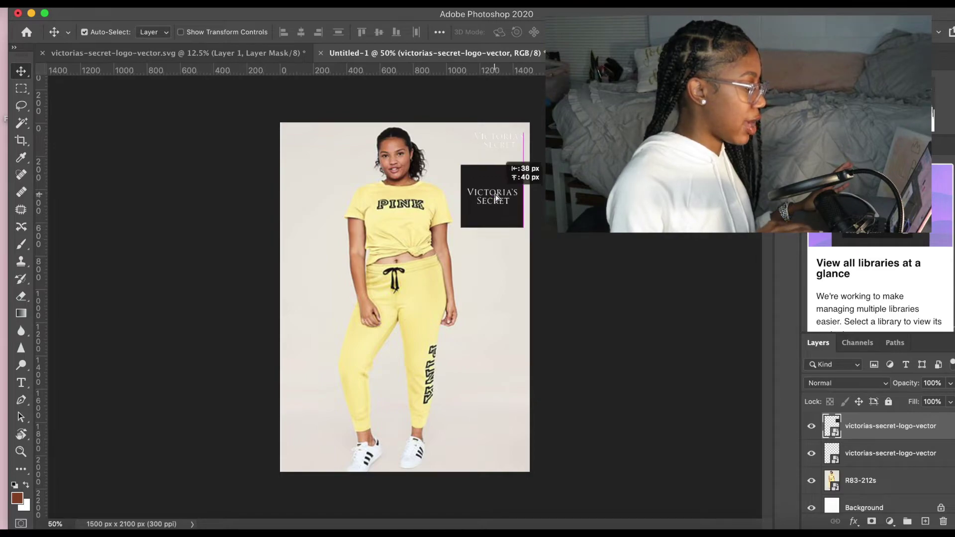
# Shrink the transparent logo into the bottom-right corner and move the black-box logo lower right.
pyautogui.click(504, 148)
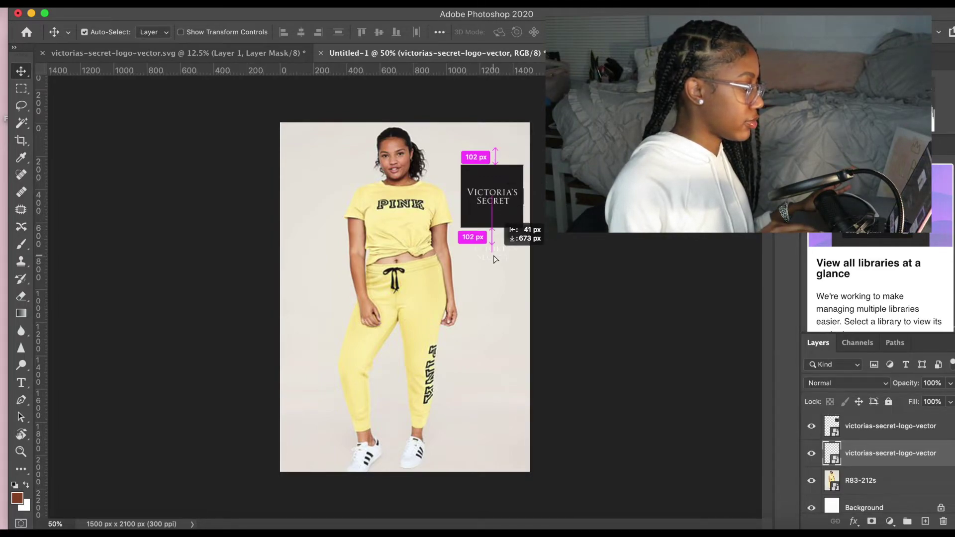
pyautogui.moveTo(495, 259)
pyautogui.mouseDown()
pyautogui.moveTo(425, 301)
pyautogui.moveTo(492, 256)
pyautogui.mouseUp()
pyautogui.hotkey('ctrl', 't')
pyautogui.moveTo(454, 283); pyautogui.dragTo(410, 325)
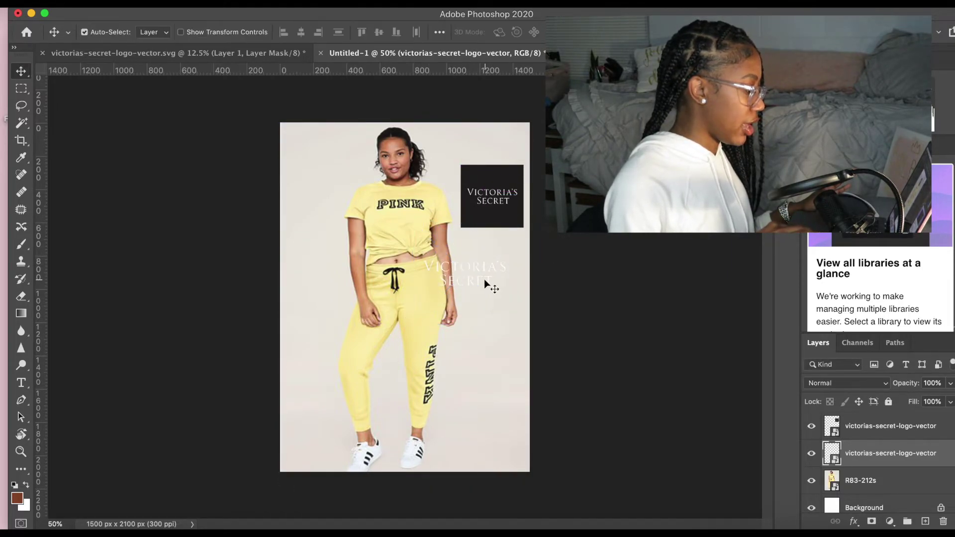
pyautogui.moveTo(481, 311); pyautogui.dragTo(497, 460)
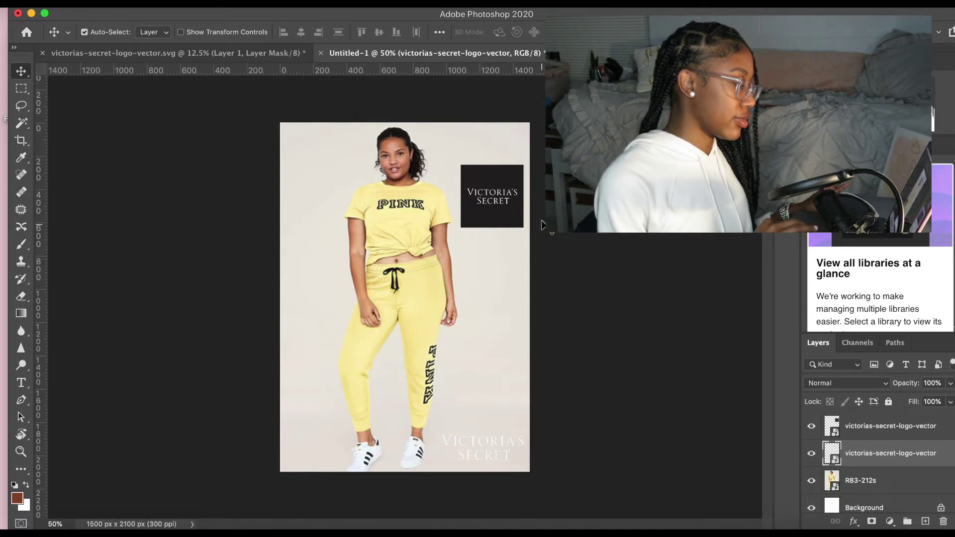
pyautogui.moveTo(517, 198); pyautogui.dragTo(518, 405)
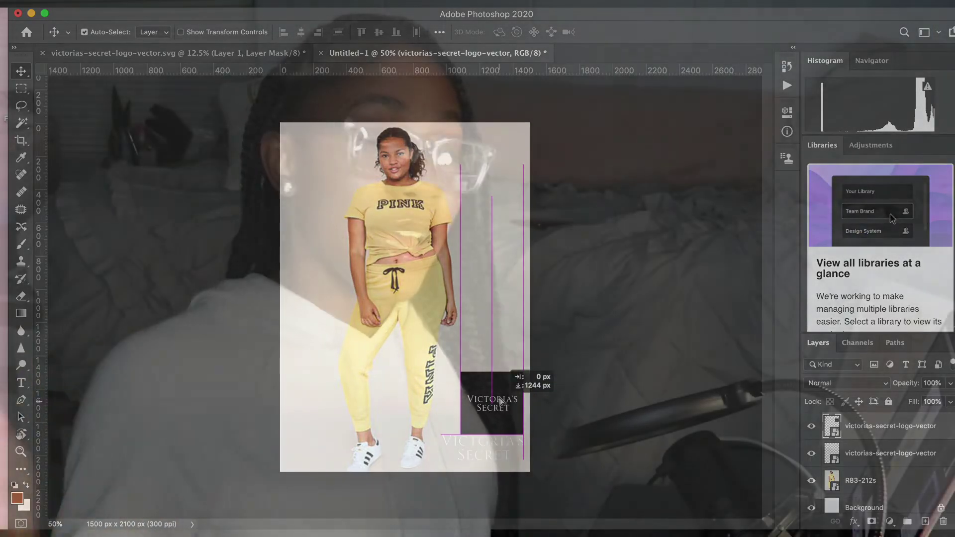